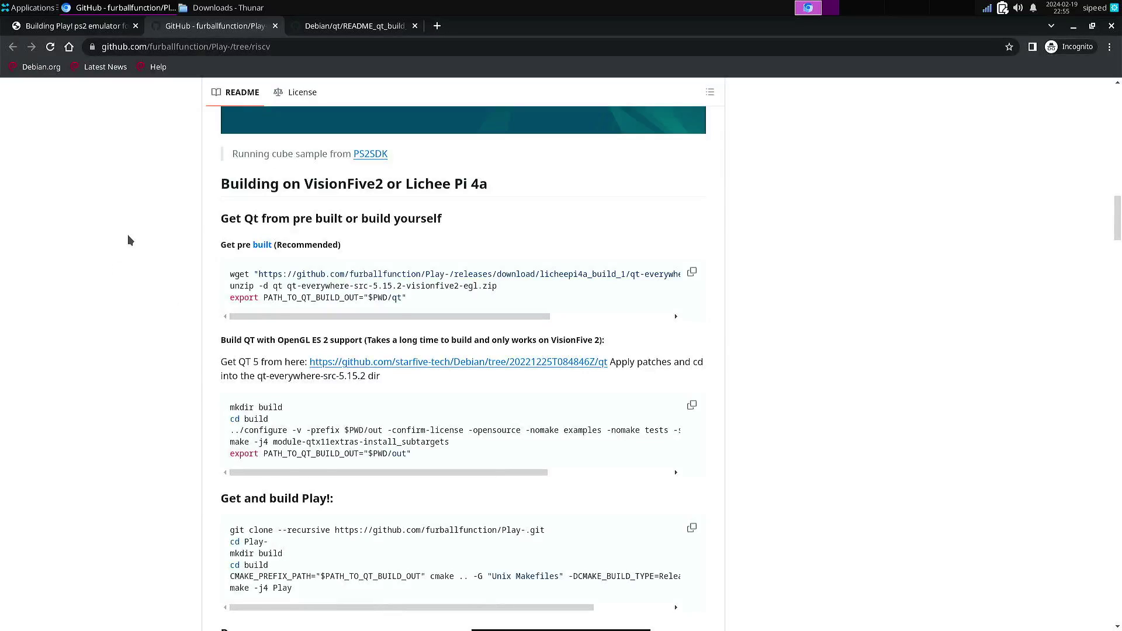
# Step: Scroll through the Play! riscv README's VisionFive2 build section
pyautogui.scroll(5, 128, 237)
pyautogui.scroll(-2, 130, 241)
# Step: Switch to the README_qt_build_20220929.md page and scroll past the apt-get block to Extrac and Patch Code
pyautogui.click(350, 29)
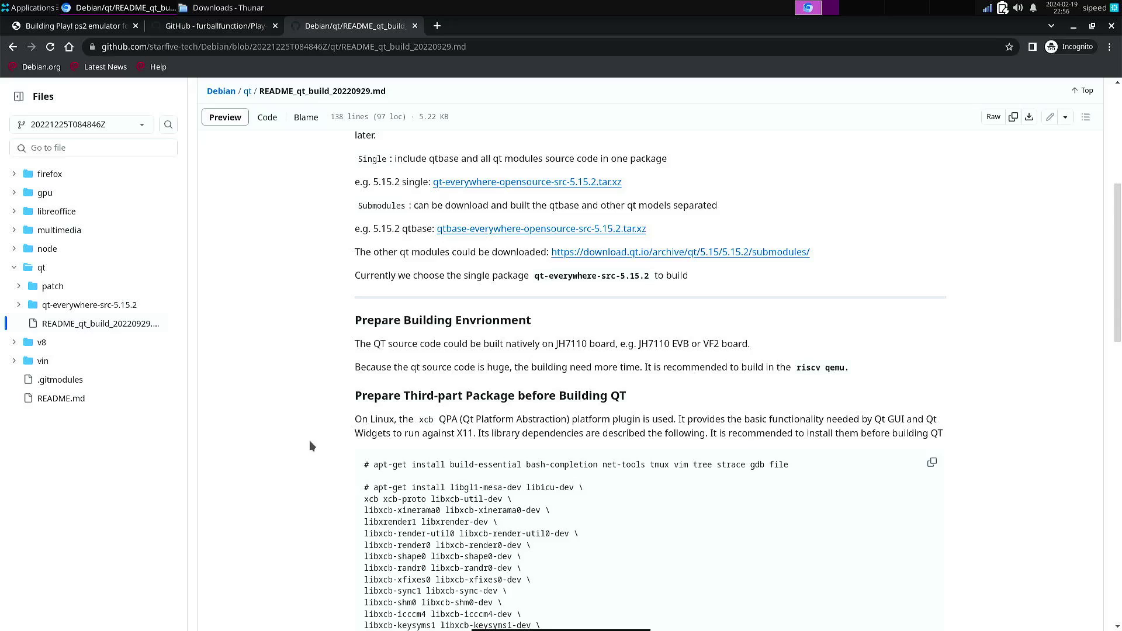
pyautogui.scroll(-3, 310, 442)
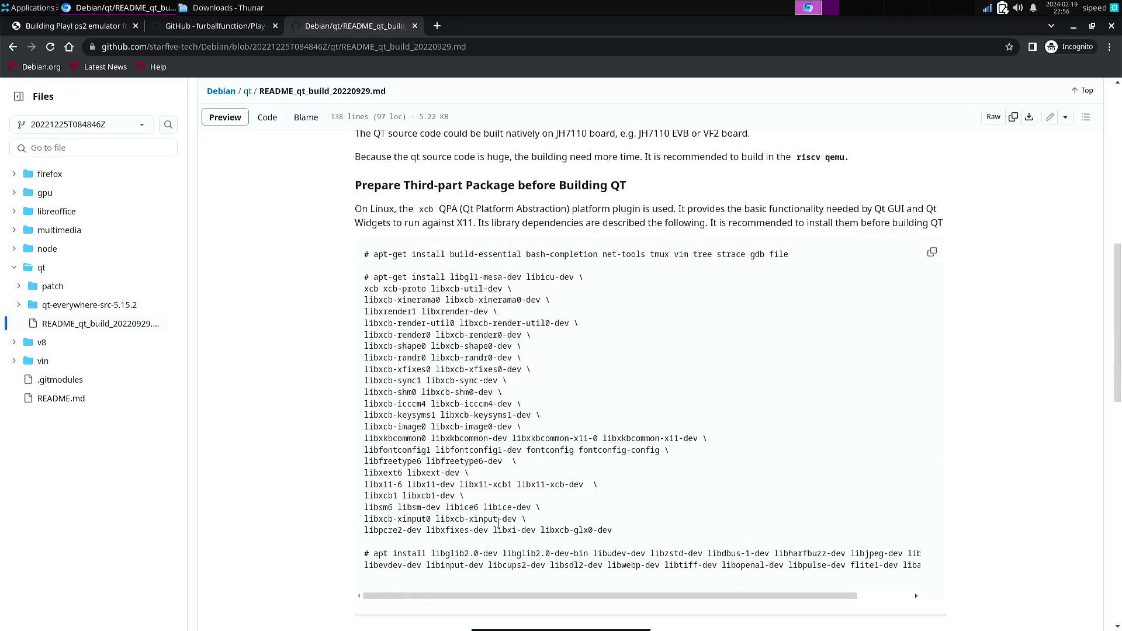
pyautogui.scroll(-5, 317, 416)
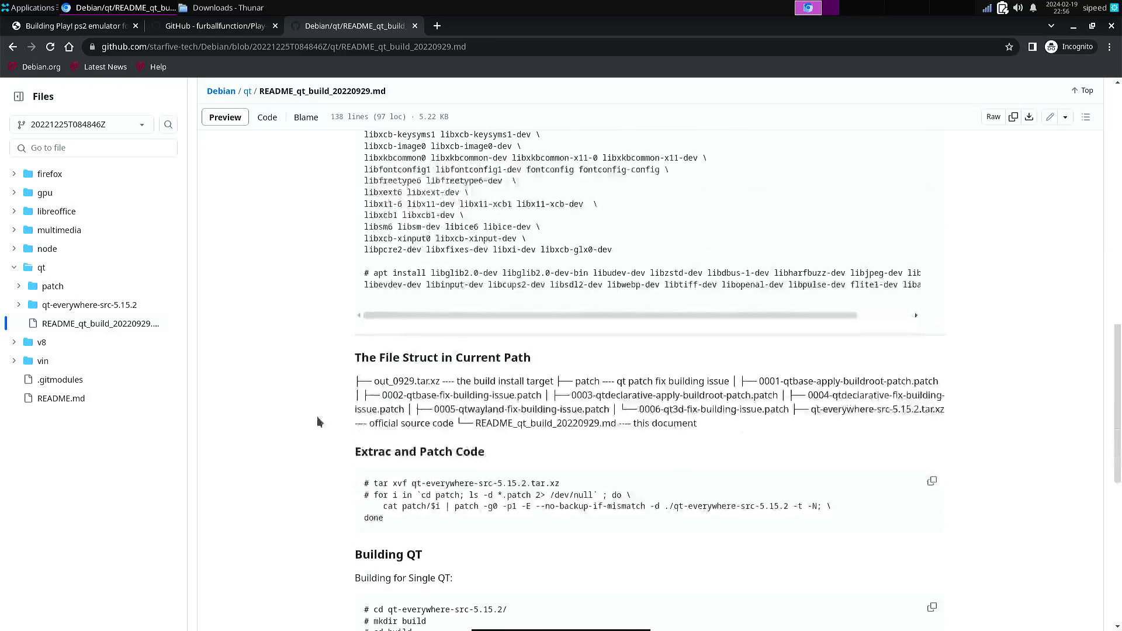
pyautogui.scroll(-4, 317, 416)
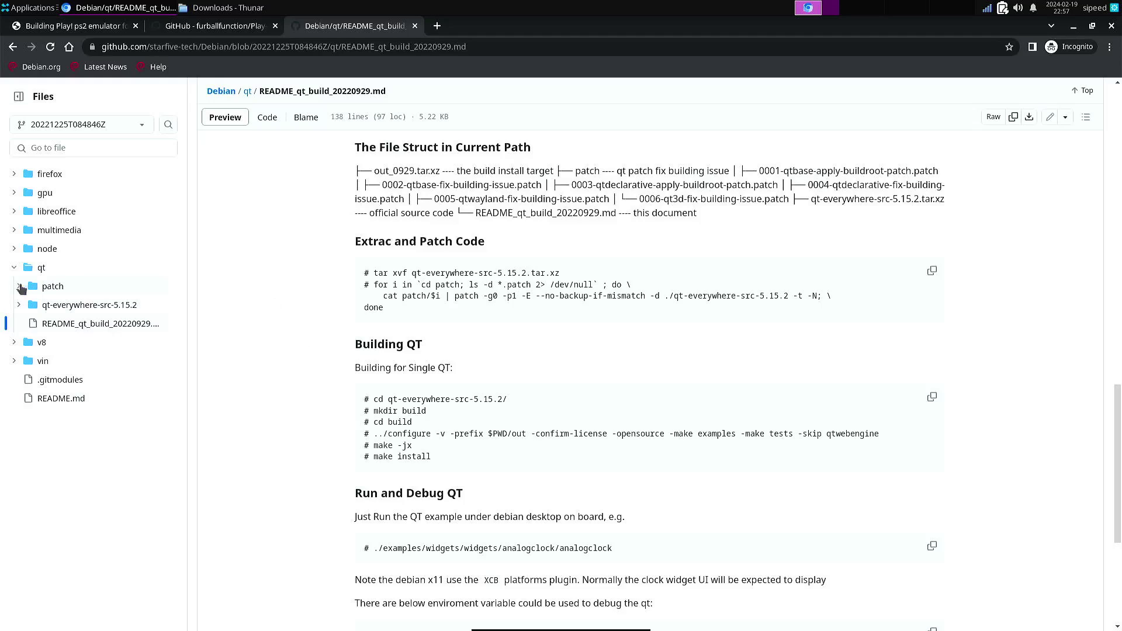
# Step: Download the raw 0001-qtbase-apply-buildroot-patch.patch from the qt patch folder, then return to the README
pyautogui.click(53, 286)
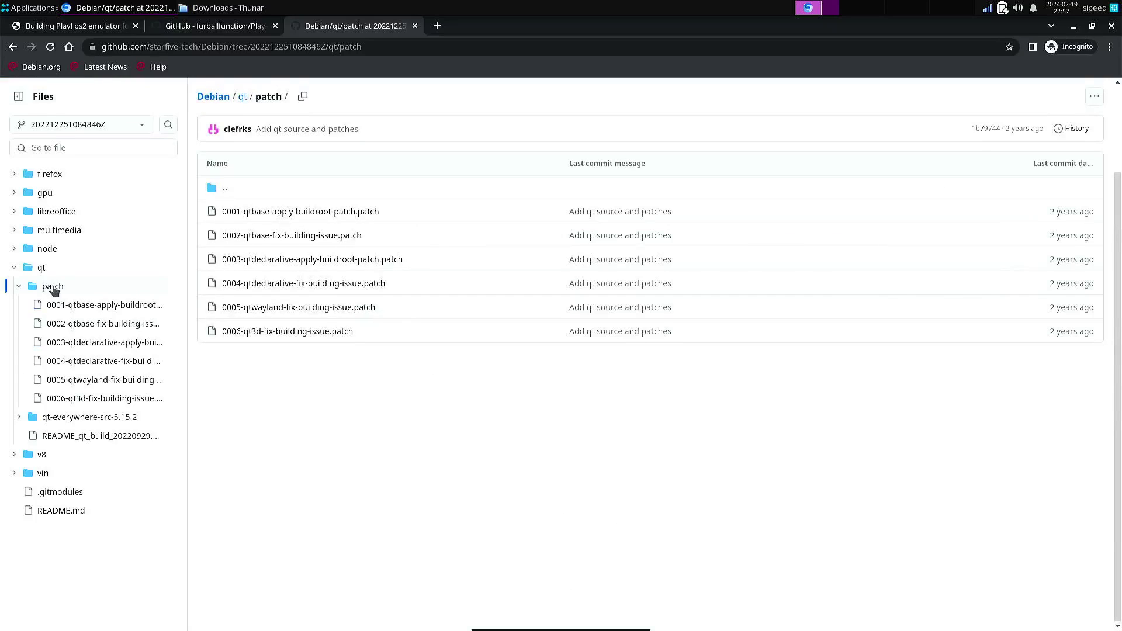
pyautogui.click(367, 218)
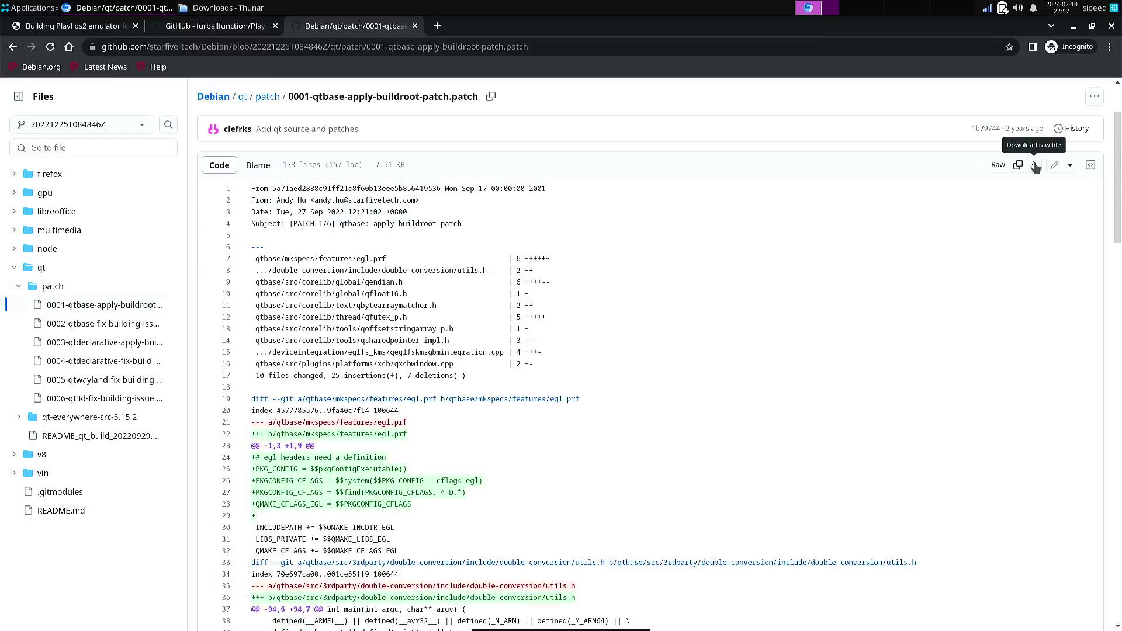
pyautogui.click(1035, 165)
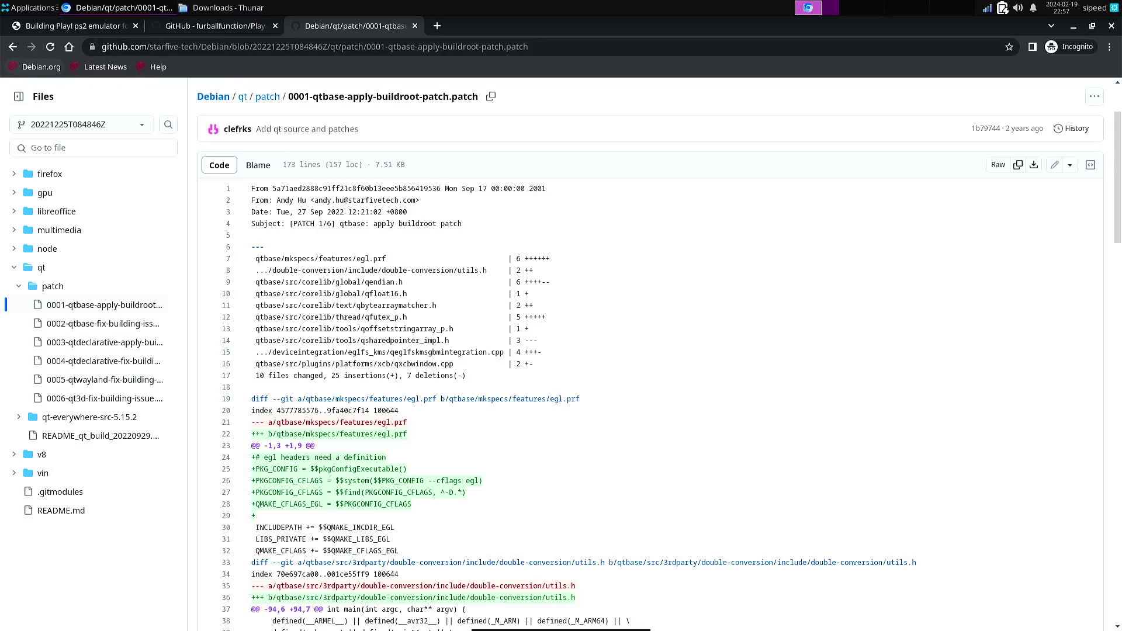
pyautogui.click(13, 48)
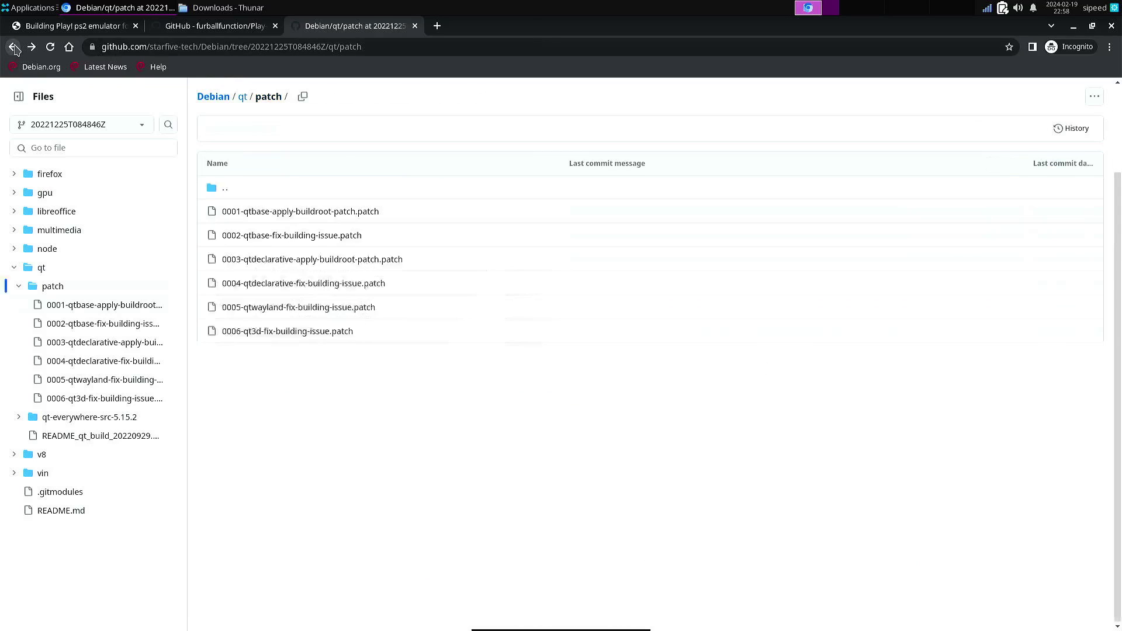
pyautogui.click(13, 48)
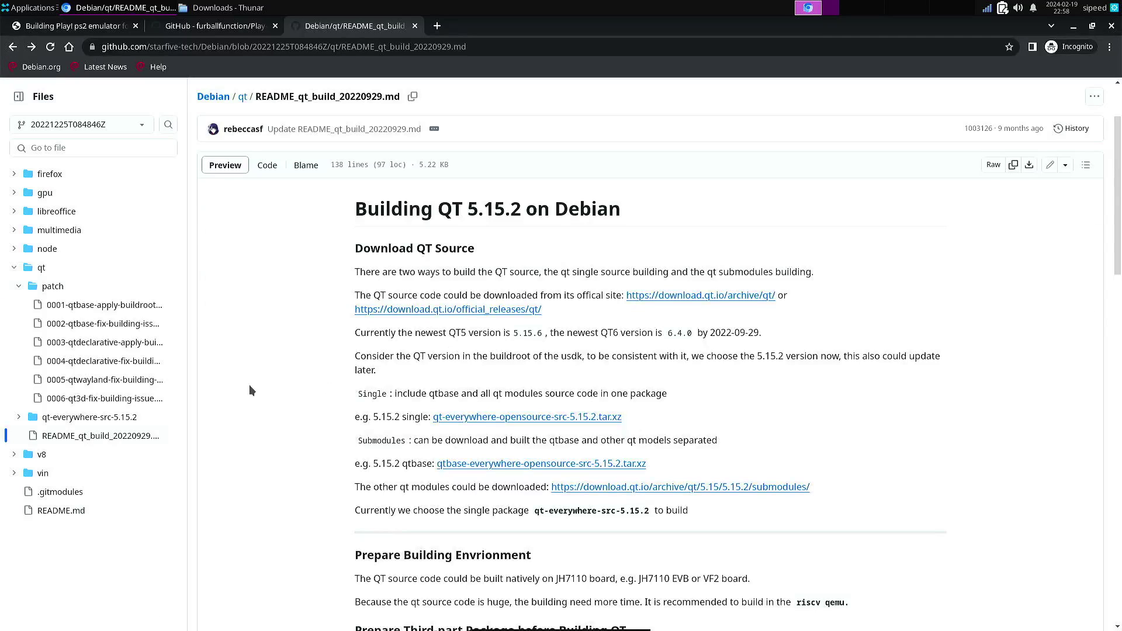
# Step: Highlight the for loop that applies each patch in the Extrac and Patch Code section
pyautogui.scroll(-20, 261, 382)
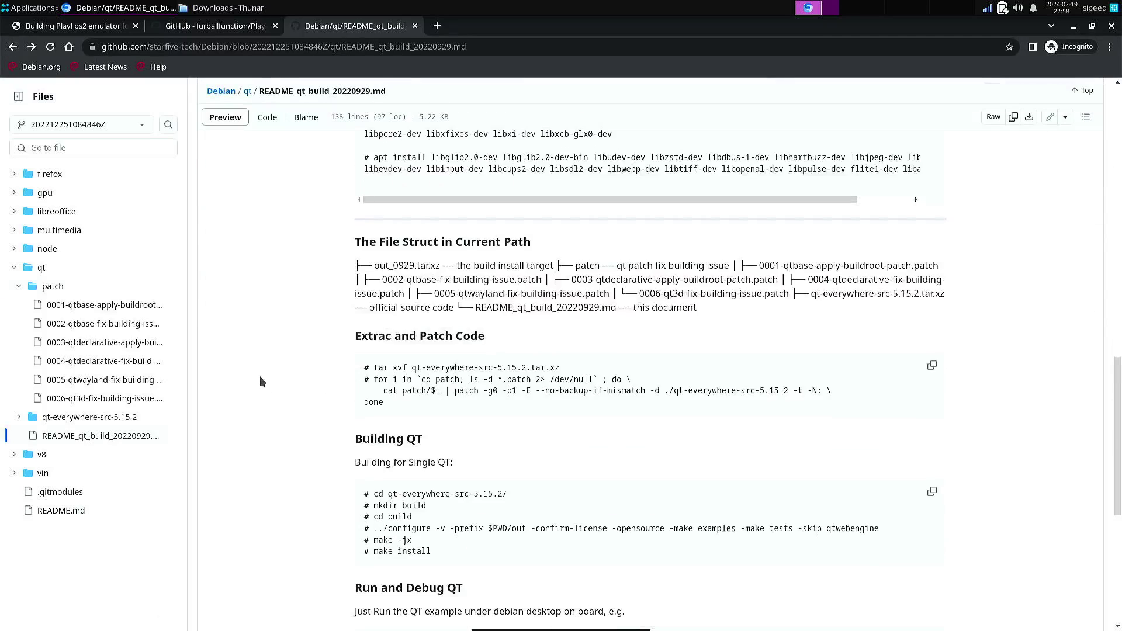
pyautogui.scroll(5, 257, 377)
pyautogui.moveTo(375, 381); pyautogui.dragTo(417, 413)
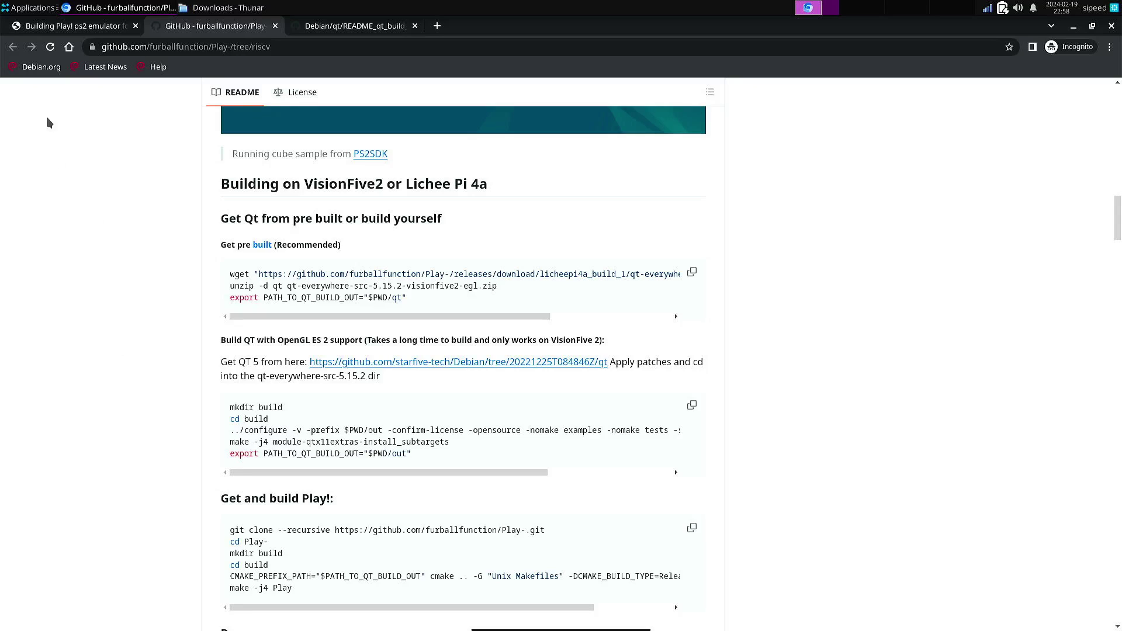
# Step: Return to the RVspace forum thread and highlight a sentence in the Jan 19 post
pyautogui.click(52, 31)
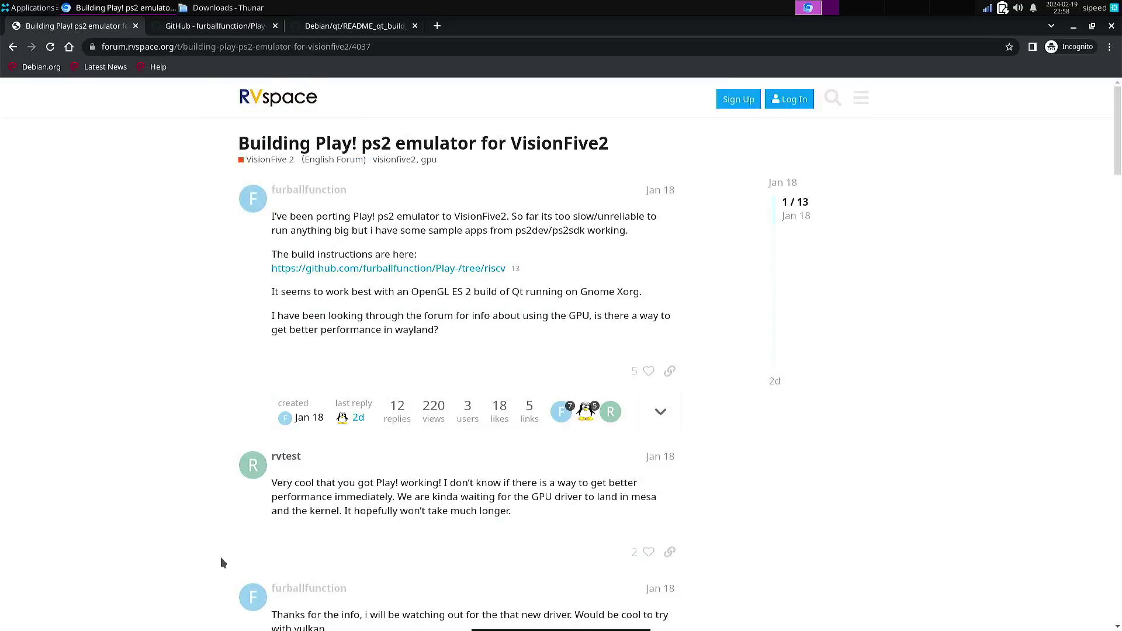
pyautogui.scroll(-8, 123, 380)
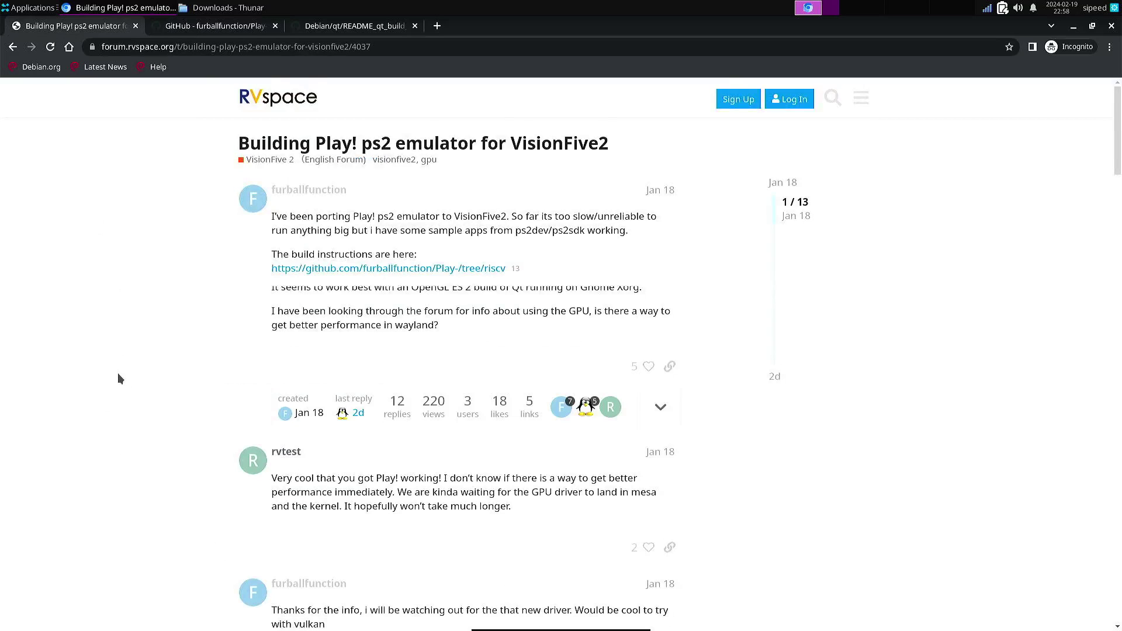
pyautogui.scroll(-2, 115, 371)
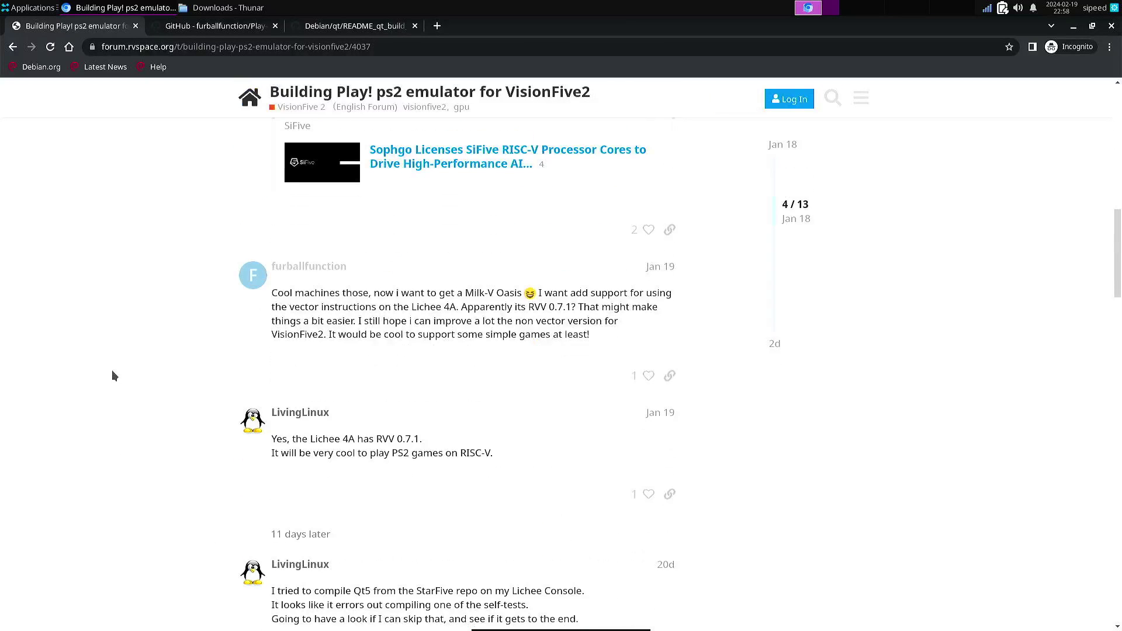
pyautogui.scroll(-3, 115, 374)
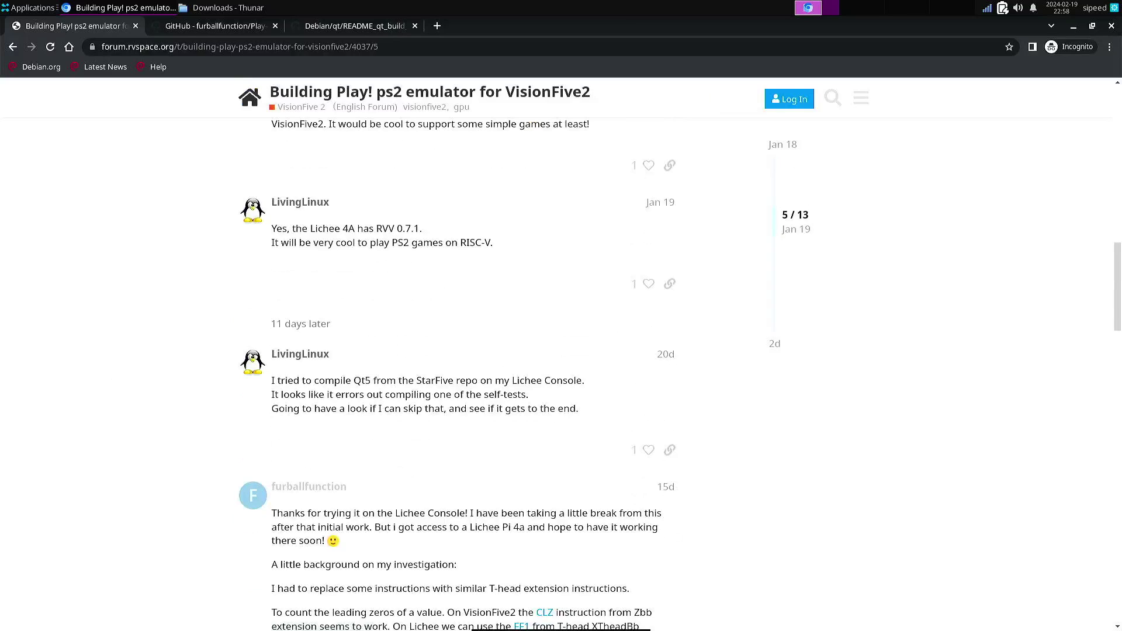
pyautogui.scroll(1, 114, 374)
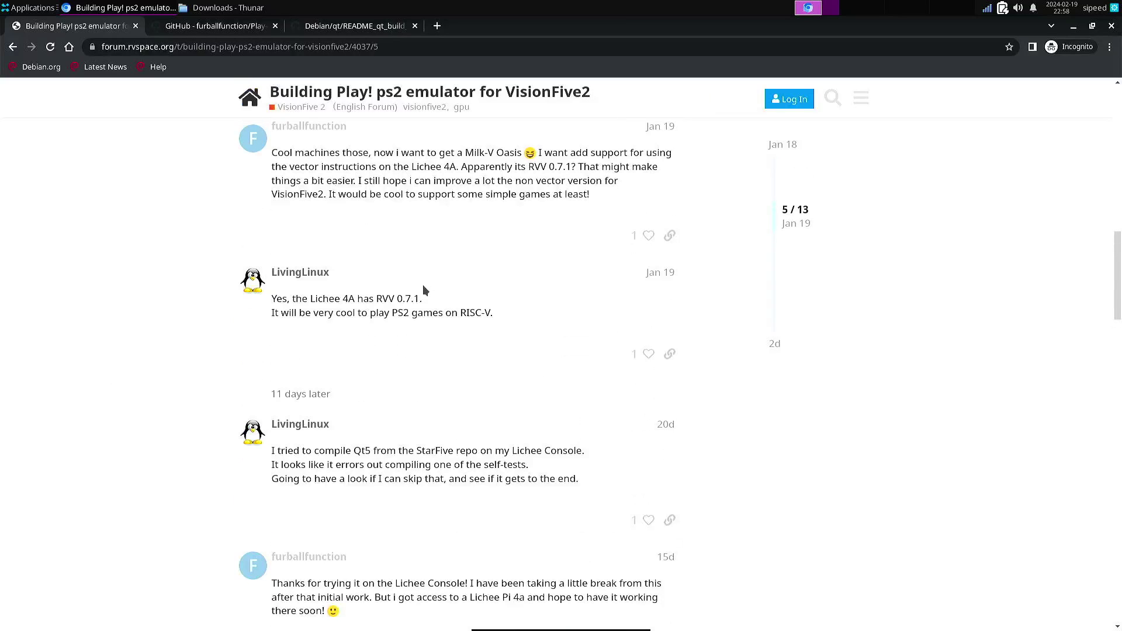
pyautogui.moveTo(358, 181); pyautogui.dragTo(627, 184)
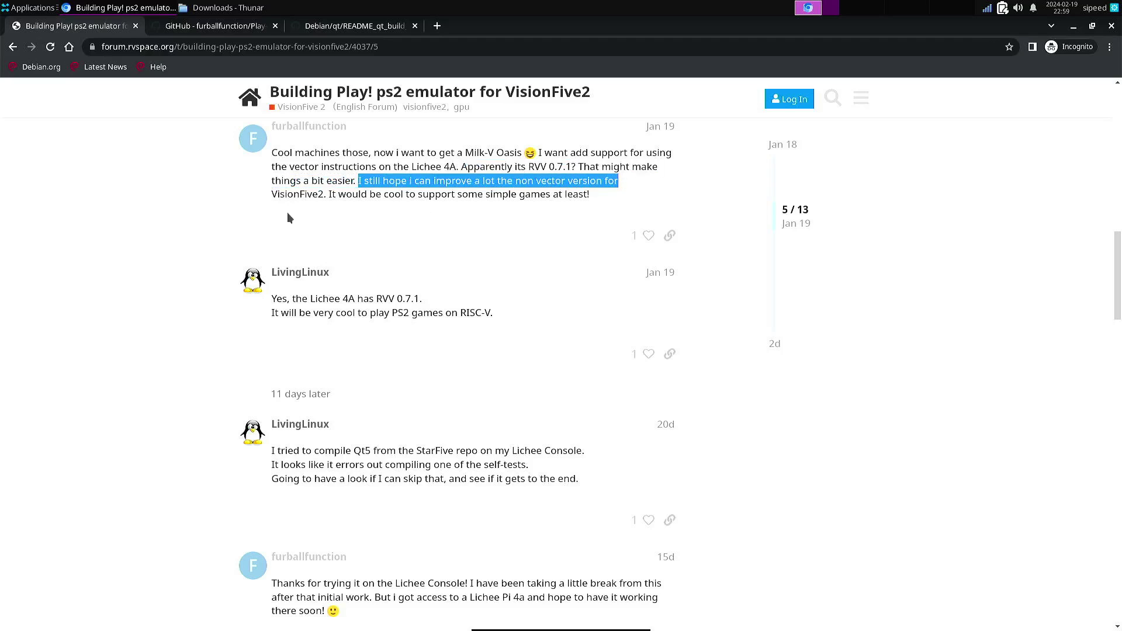
pyautogui.click(164, 385)
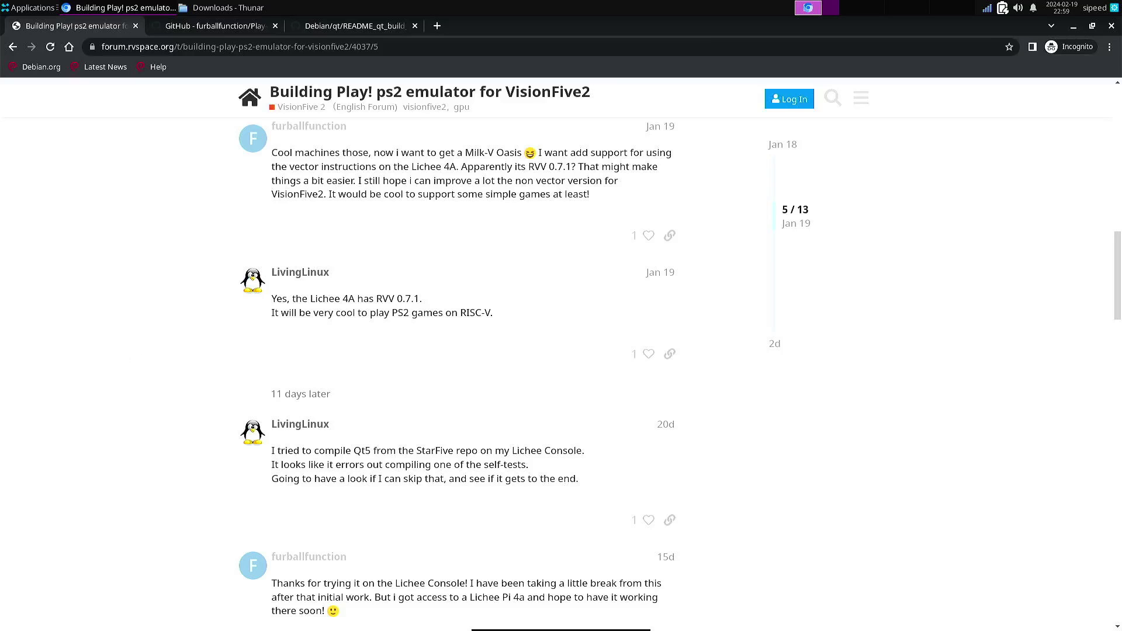
# Step: Scroll to post 11/13 and bring up the context menu for its project-page 'here' link
pyautogui.scroll(-8, 162, 382)
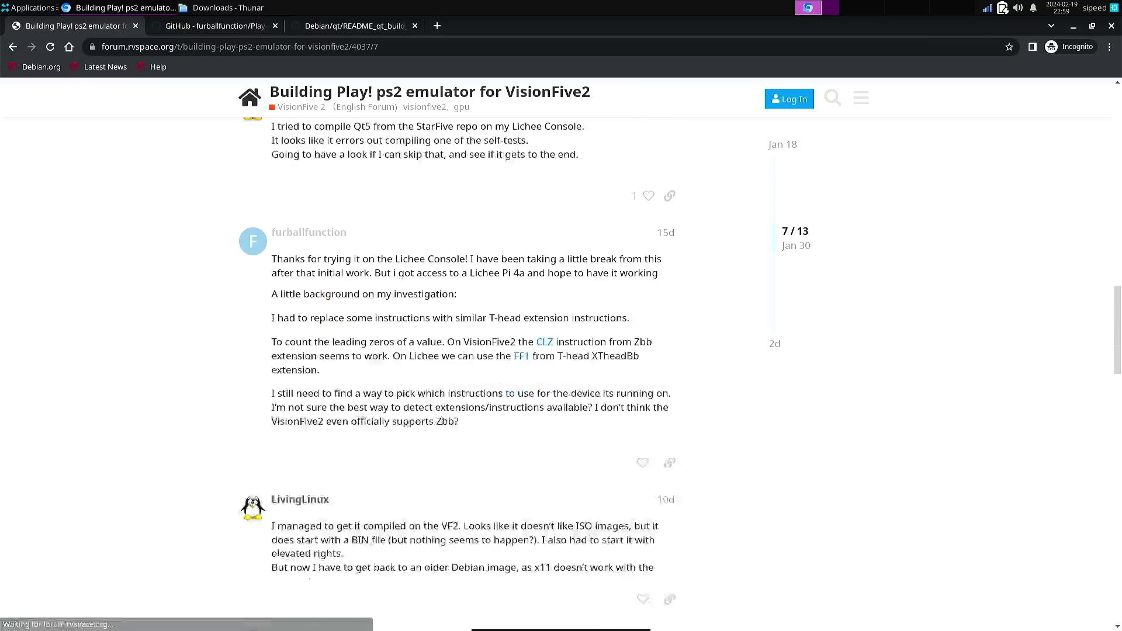
pyautogui.scroll(-6, 159, 359)
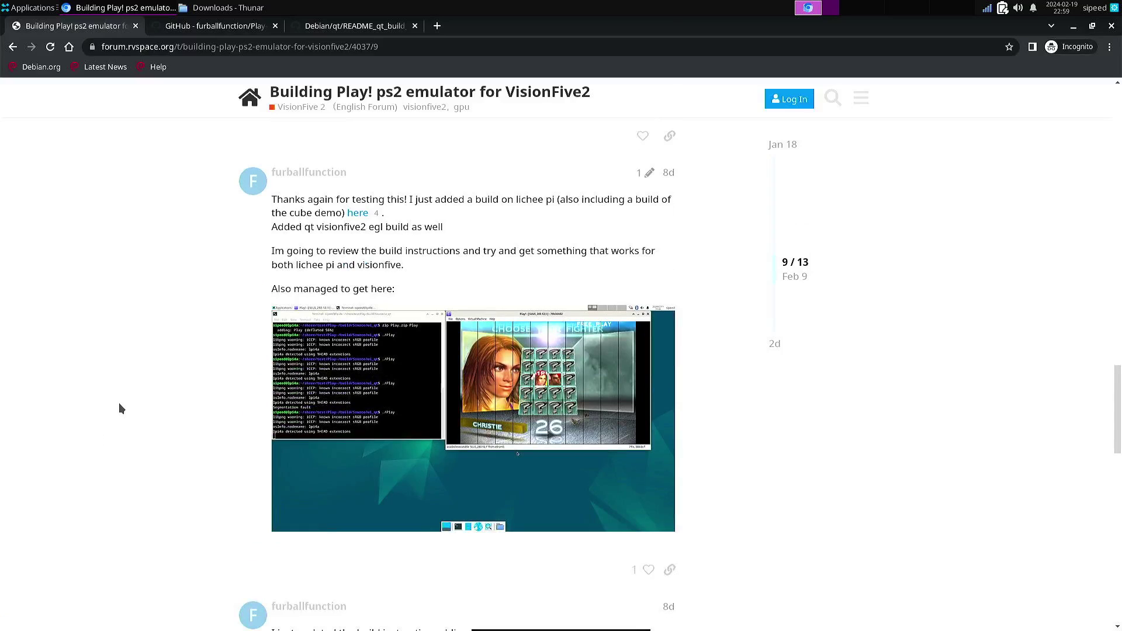
pyautogui.scroll(-4, 119, 408)
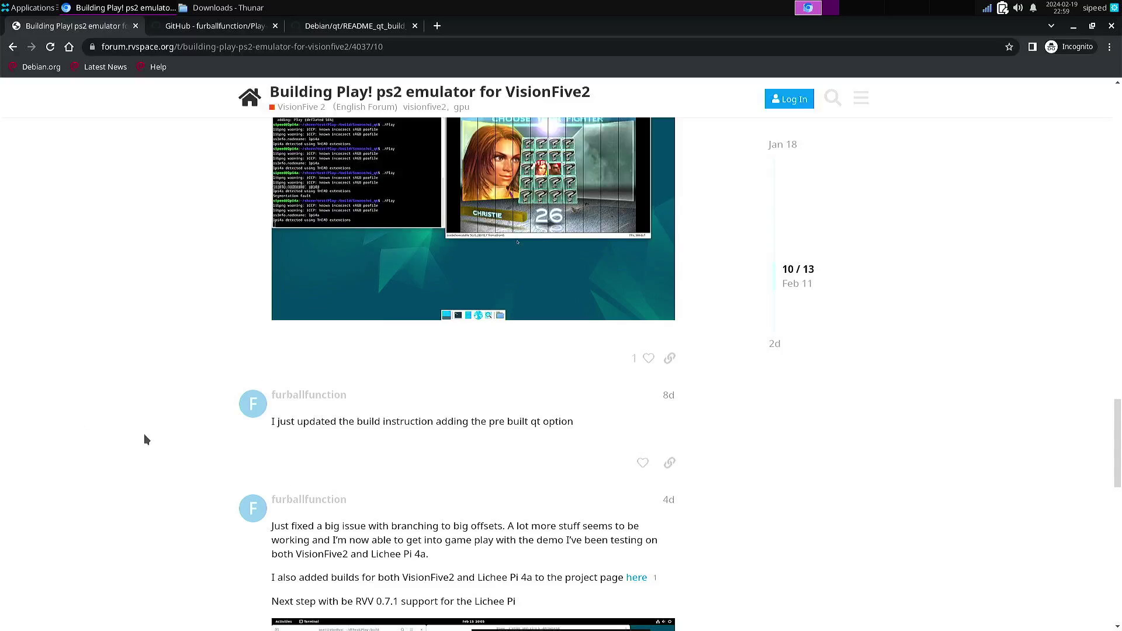
pyautogui.scroll(-14, 144, 434)
pyautogui.scroll(-2, 142, 430)
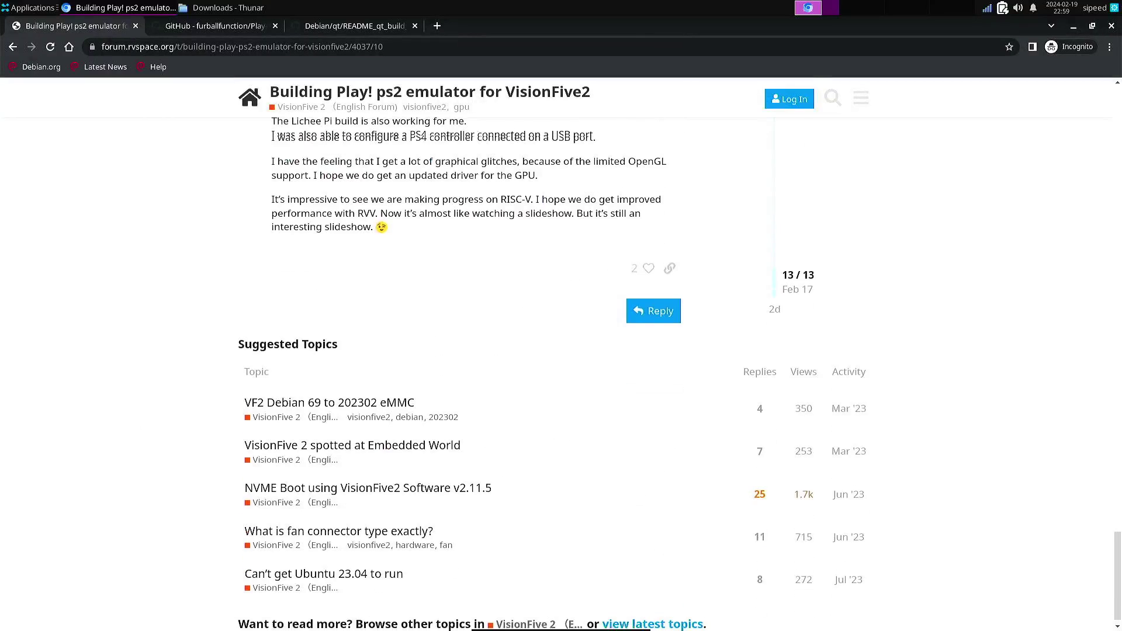
pyautogui.scroll(6, 137, 429)
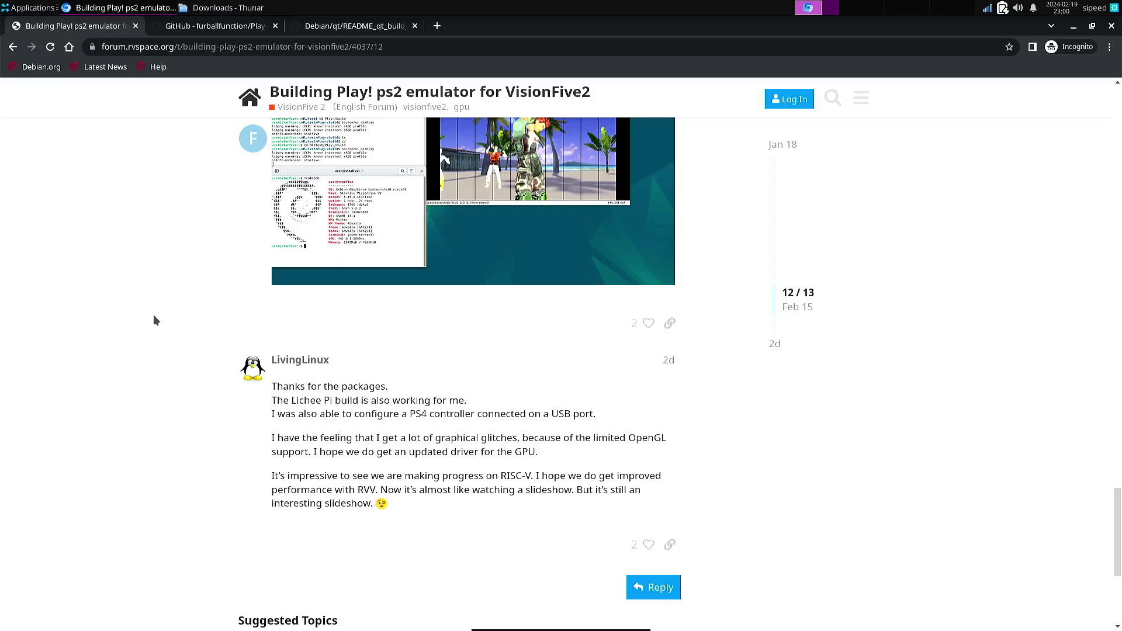
pyautogui.scroll(6, 170, 304)
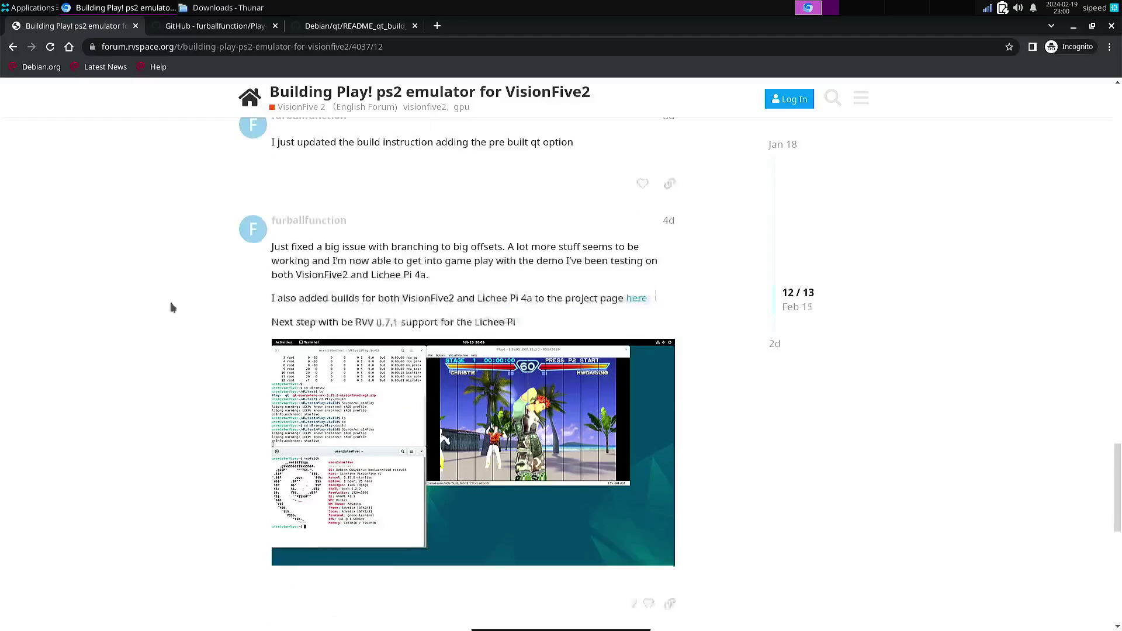
pyautogui.scroll(3, 170, 305)
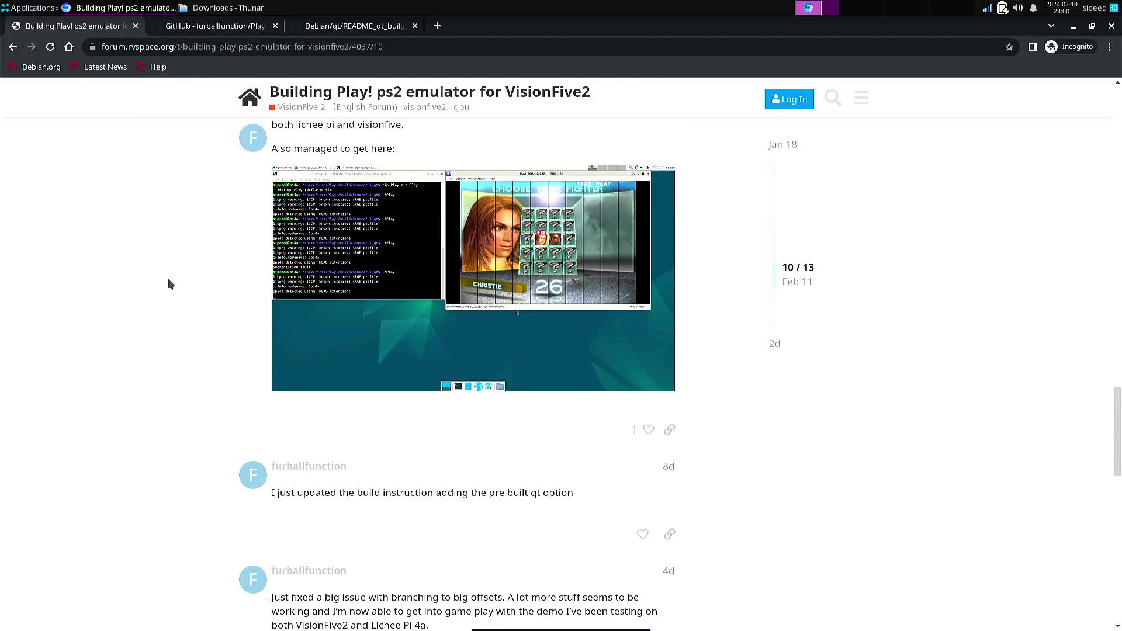
pyautogui.scroll(3, 170, 283)
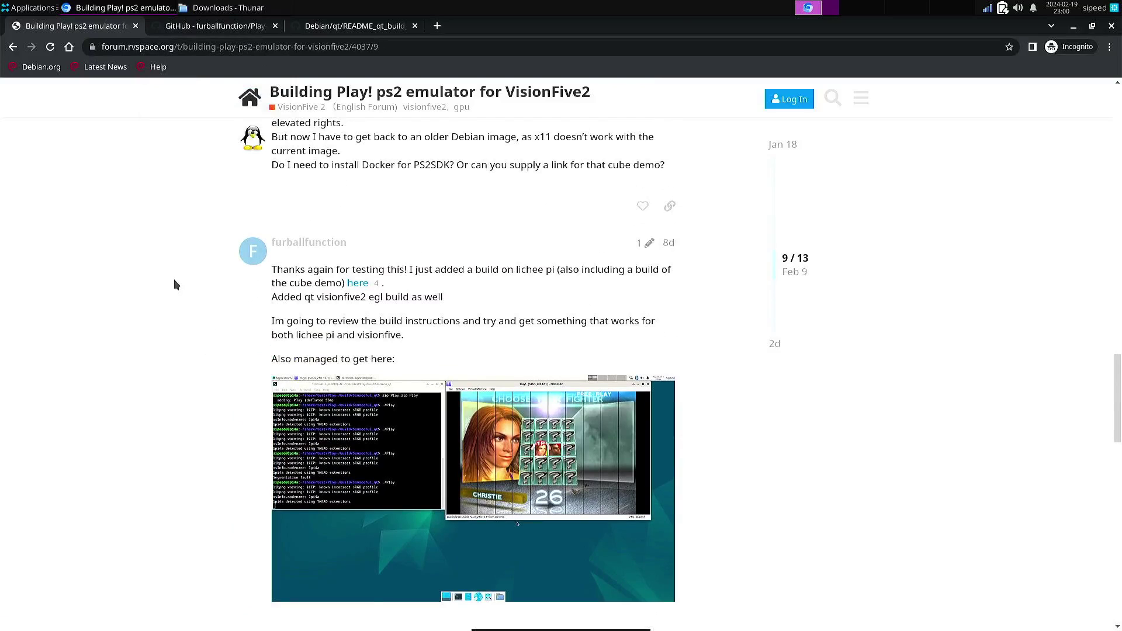
pyautogui.scroll(2, 175, 281)
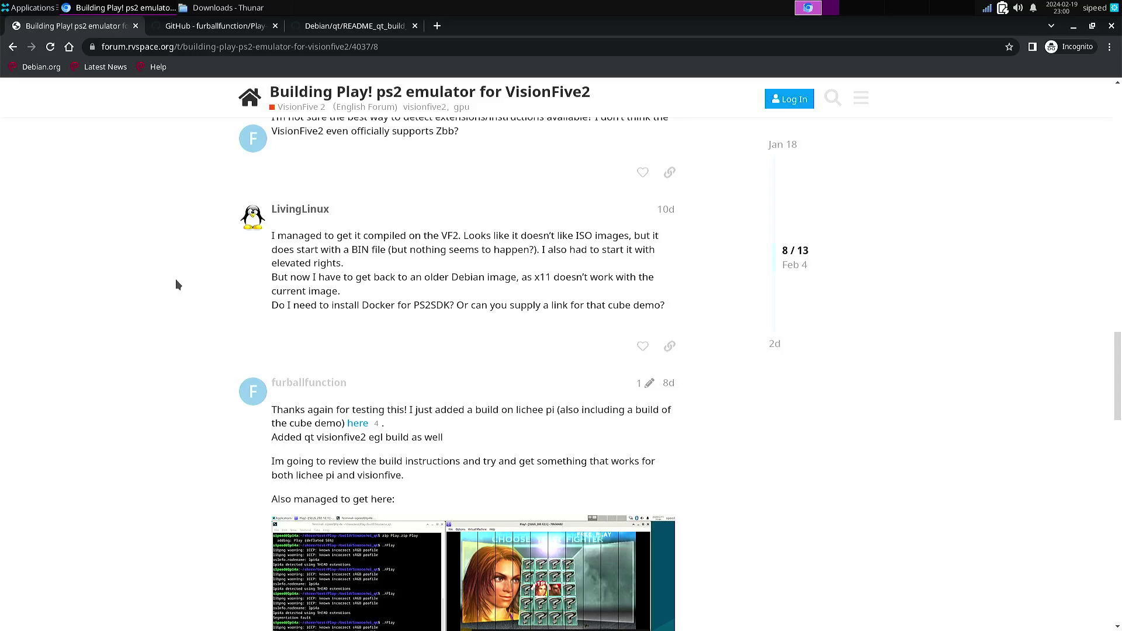
pyautogui.scroll(2, 176, 281)
pyautogui.scroll(-4, 176, 281)
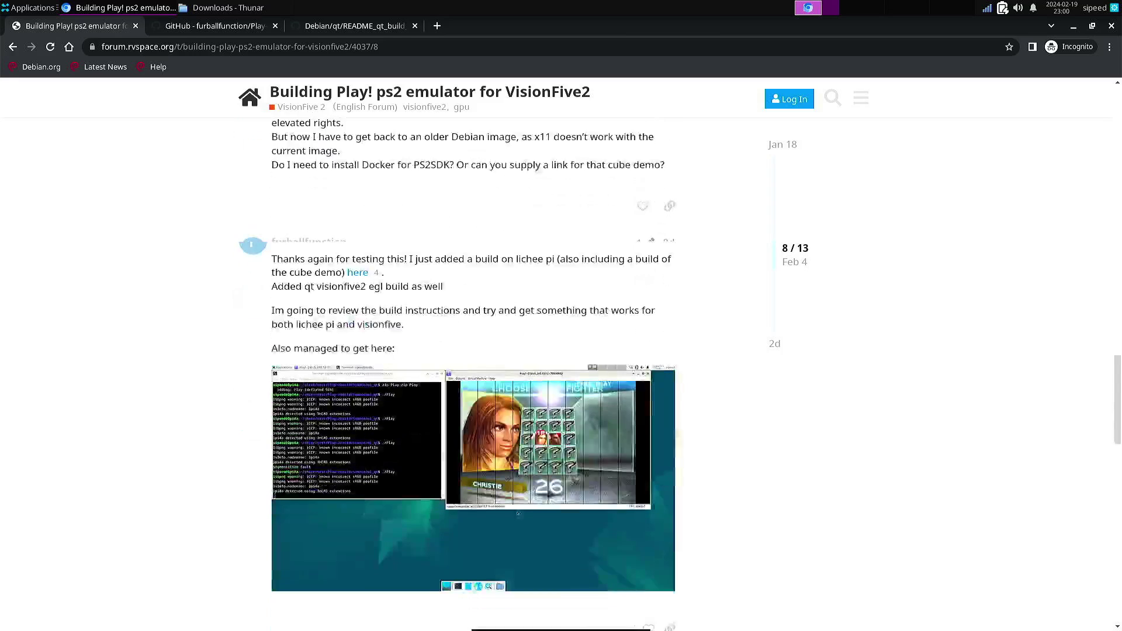
pyautogui.scroll(-5, 178, 278)
pyautogui.scroll(-2, 177, 279)
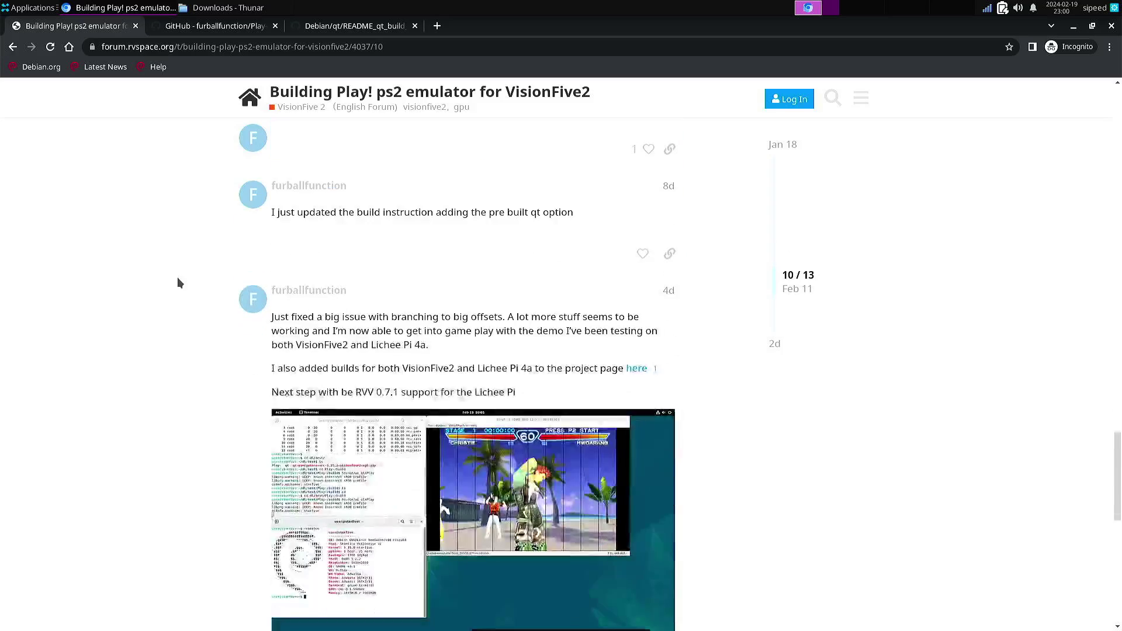
pyautogui.scroll(-4, 179, 283)
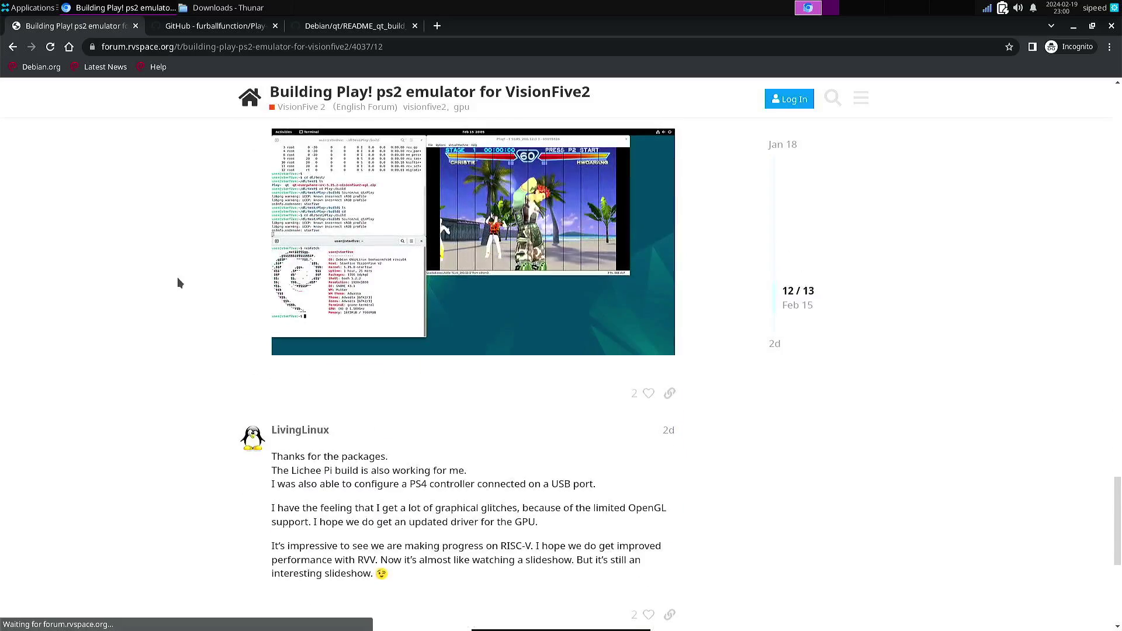
pyautogui.scroll(3, 179, 283)
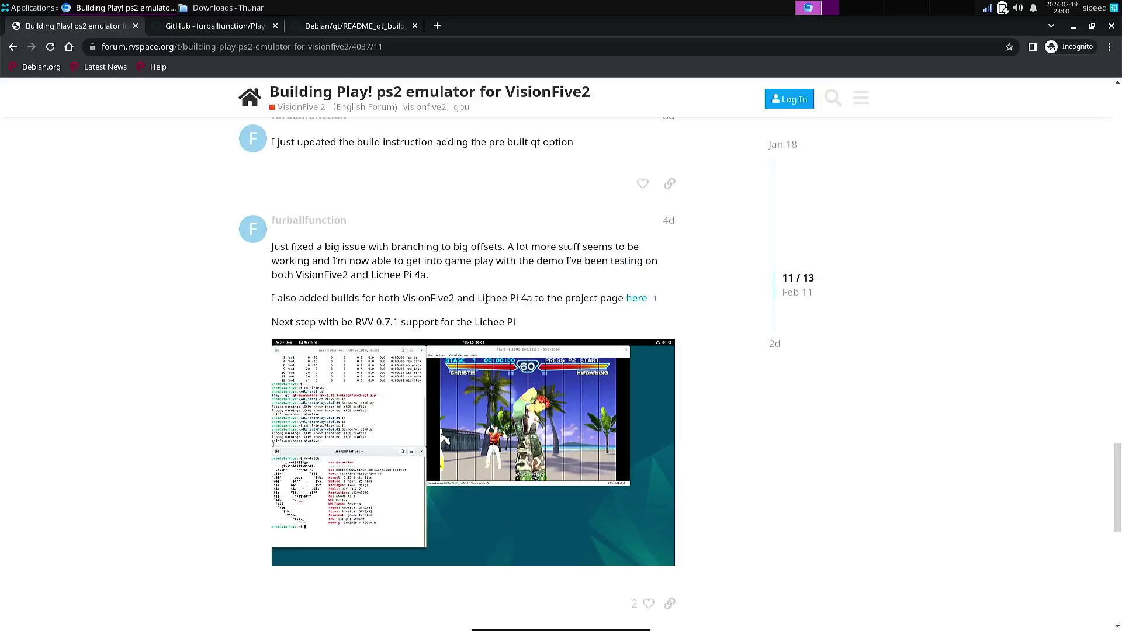
pyautogui.rightClick(639, 303)
# Step: Open the Lichee Pi 4a build 2 release page in a new tab and bring up the Downloads folder
pyautogui.click(666, 309)
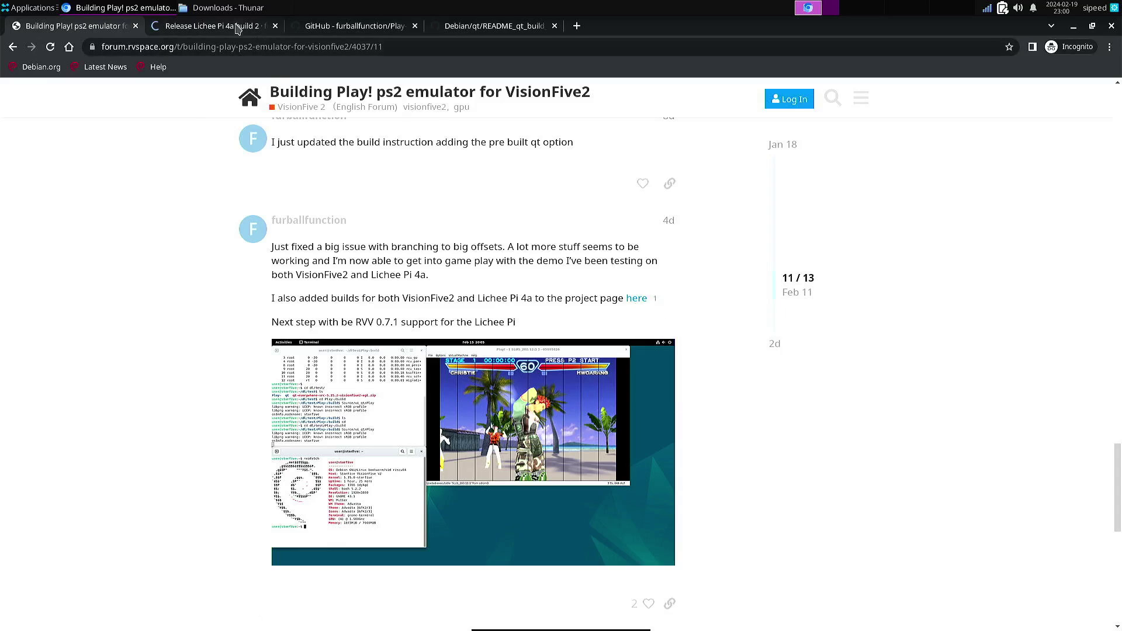
pyautogui.click(234, 26)
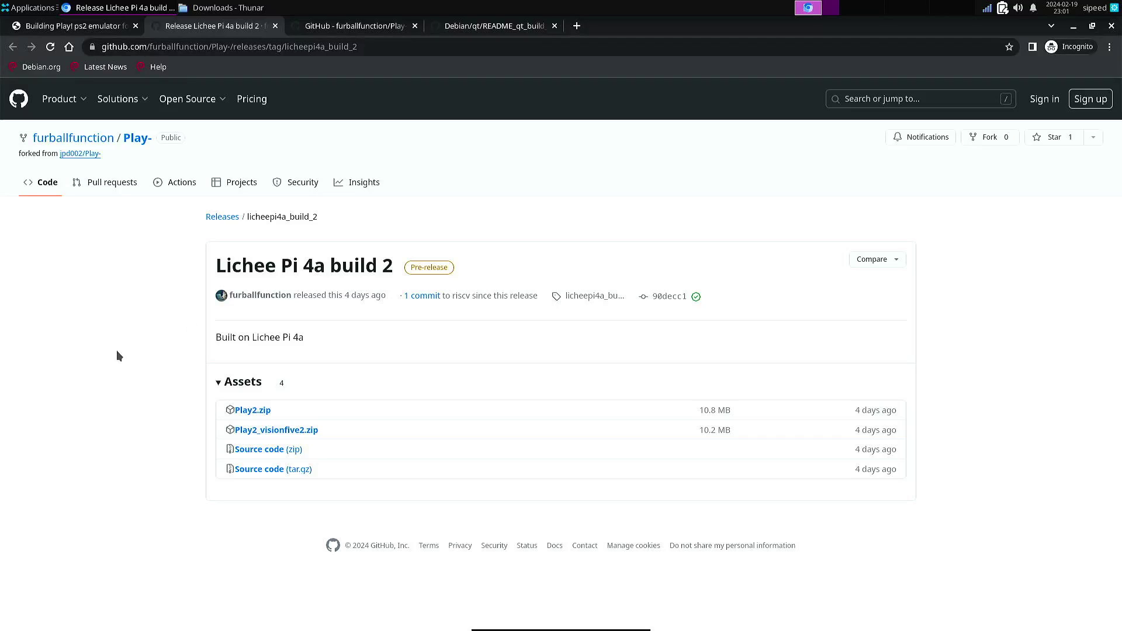
pyautogui.click(230, 7)
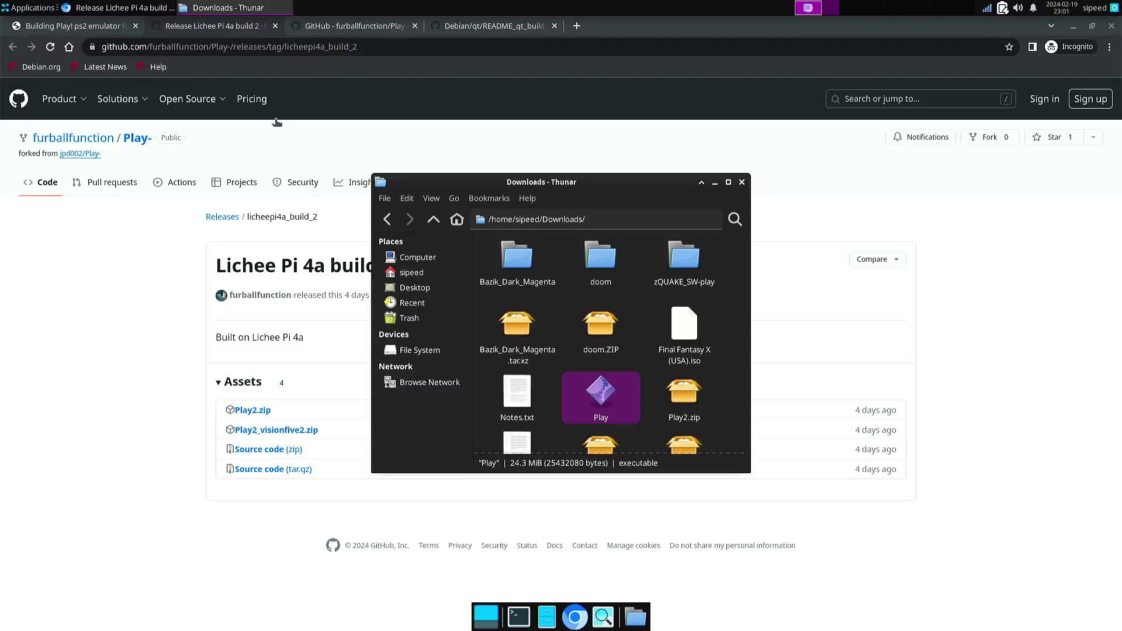
# Step: Launch Play, maximize it, and cancel Boot Disc Image to show Final Fantasy X (USA).iso
pyautogui.doubleClick(606, 394)
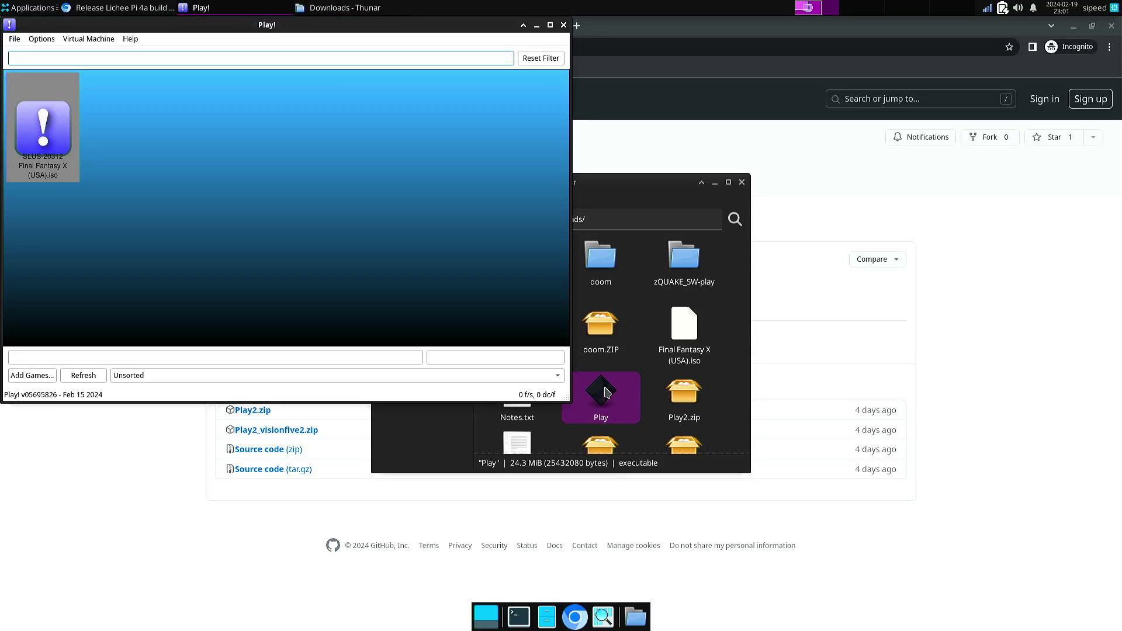
pyautogui.doubleClick(552, 26)
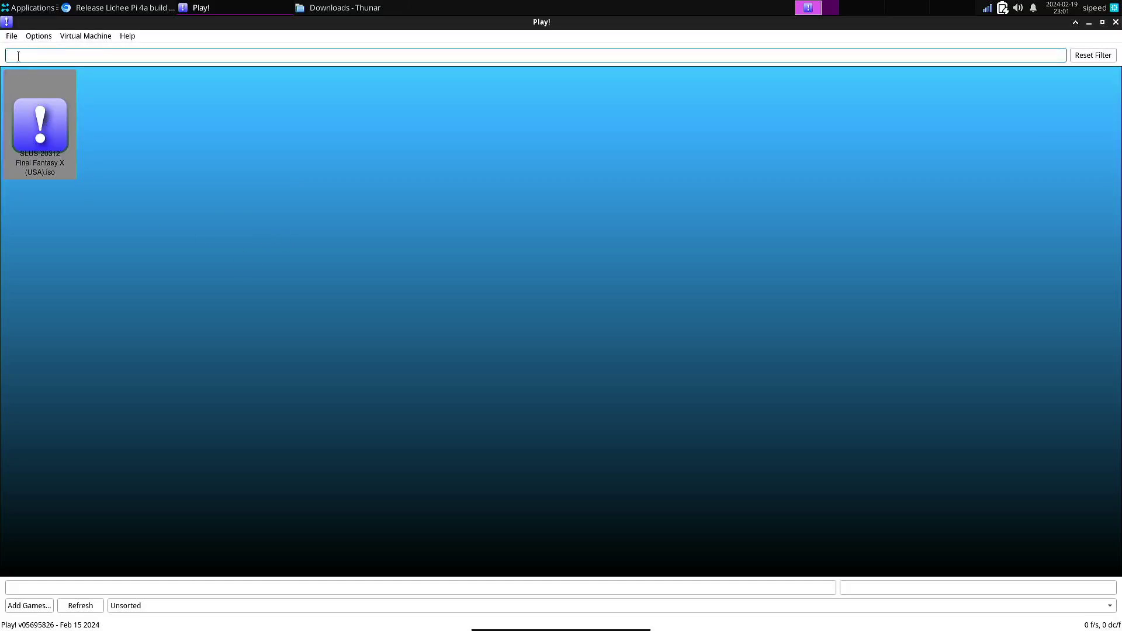
pyautogui.click(11, 37)
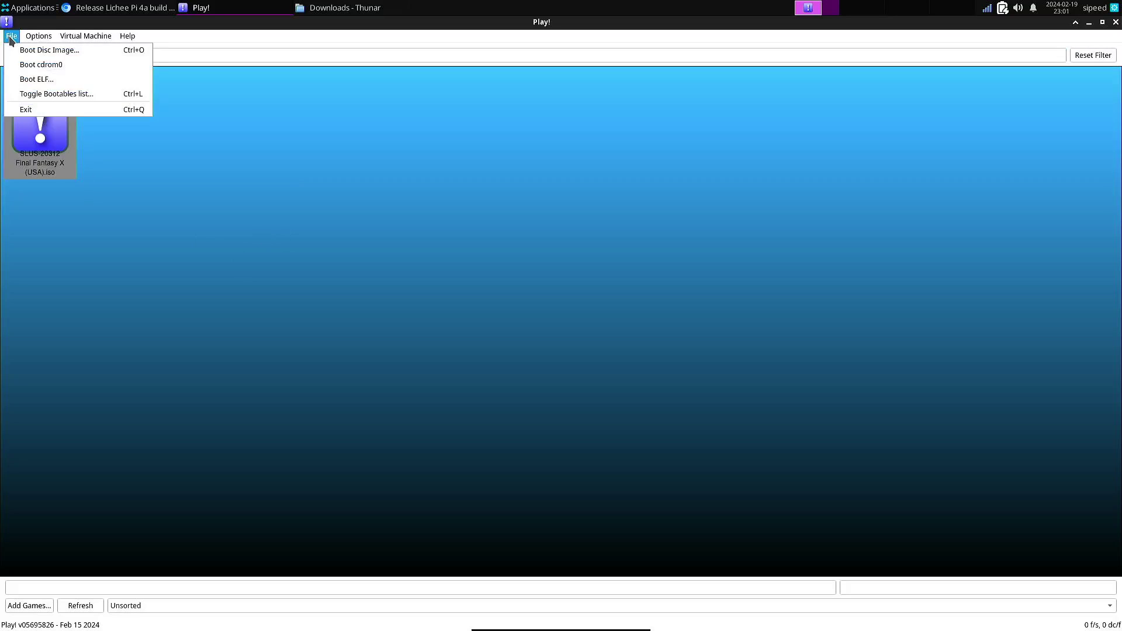
pyautogui.click(50, 50)
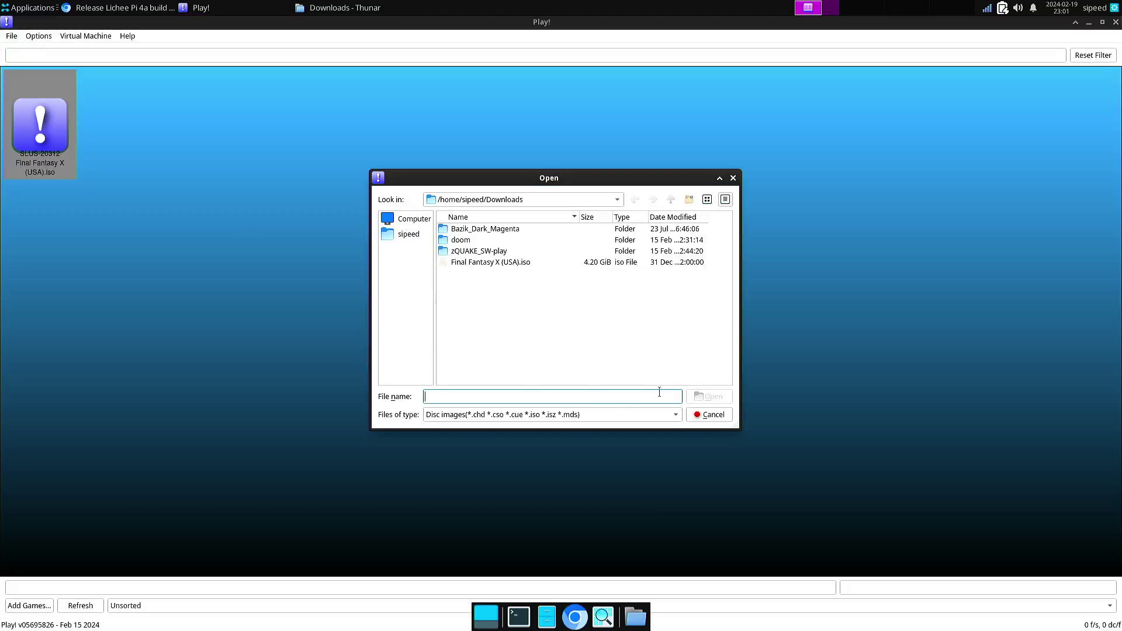
pyautogui.click(711, 415)
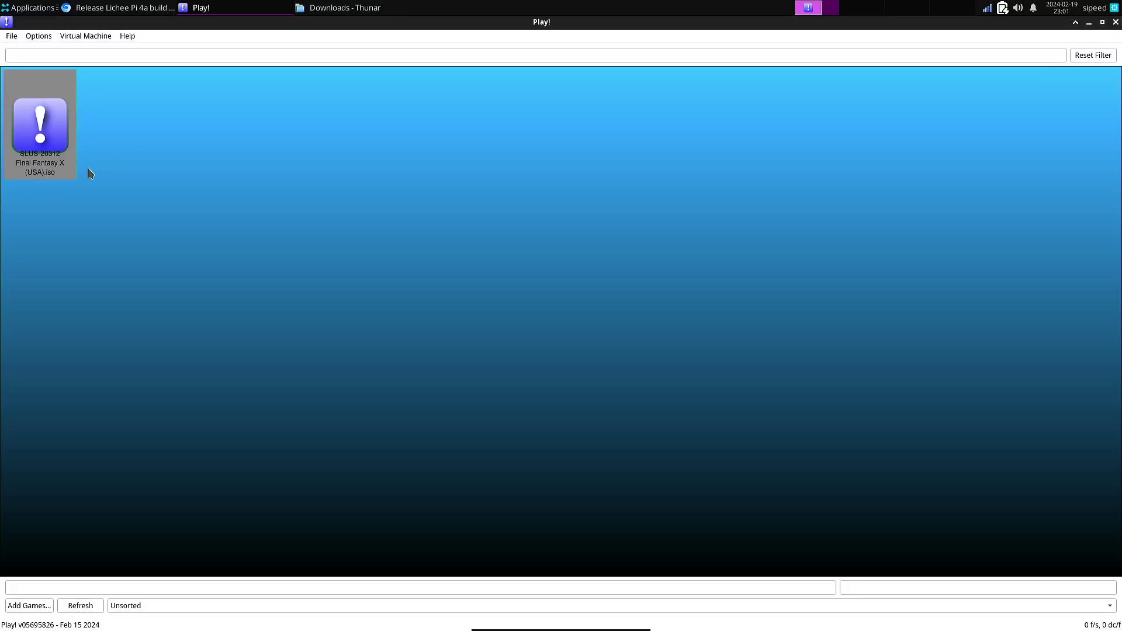
# Step: Boot Final Fantasy X (USA).iso from the Play! game list and let its opening scene load
pyautogui.doubleClick(45, 166)
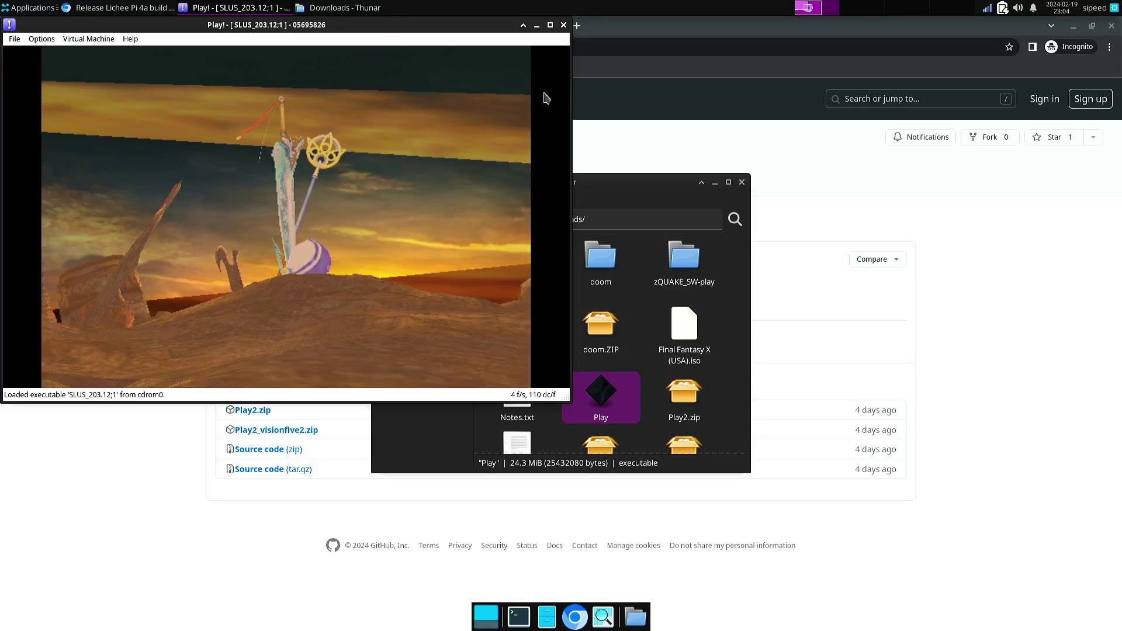
# Step: Maximize the Play! window running the Final Fantasy X opening scene
pyautogui.click(550, 25)
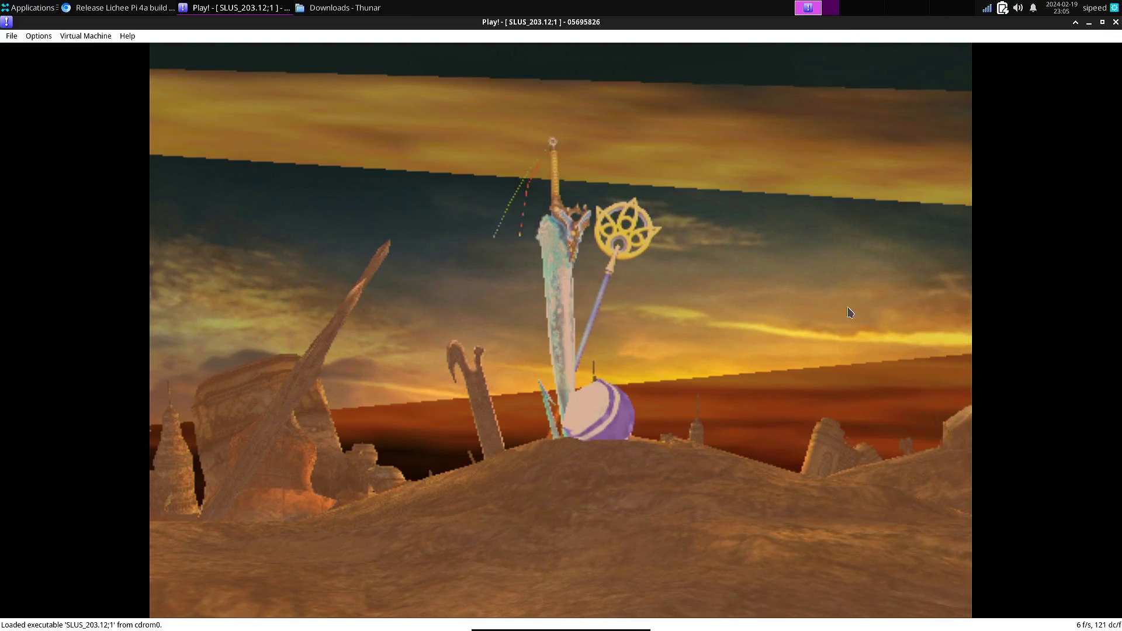
# Step: Quit Play! by confirming the Close Confirmation, then close the Thunar Downloads window
pyautogui.click(1116, 21)
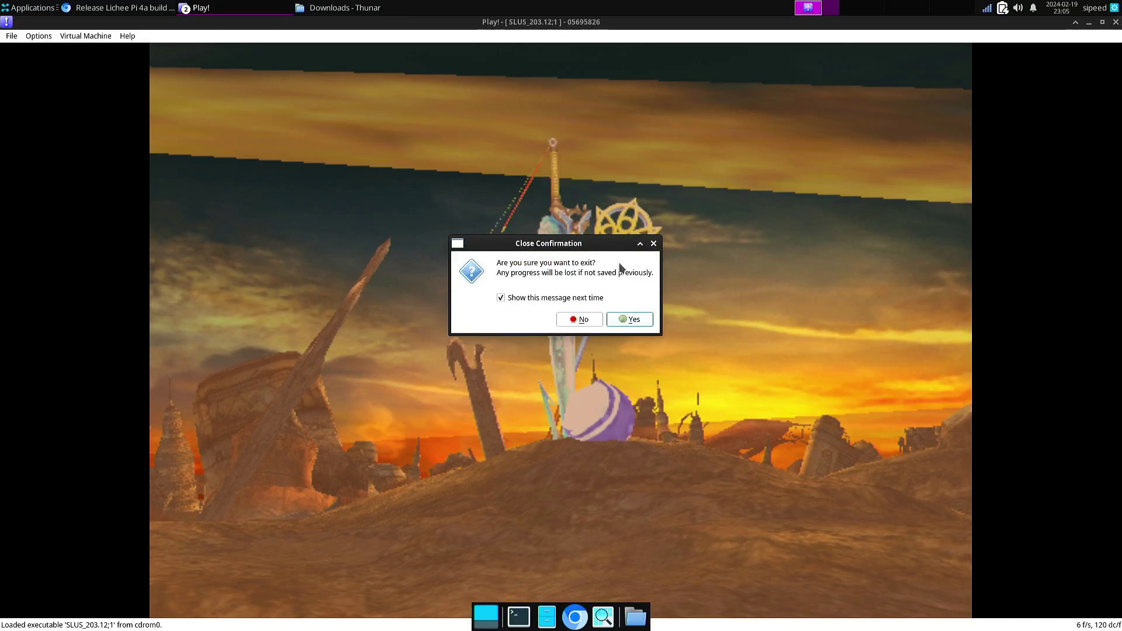
pyautogui.click(642, 319)
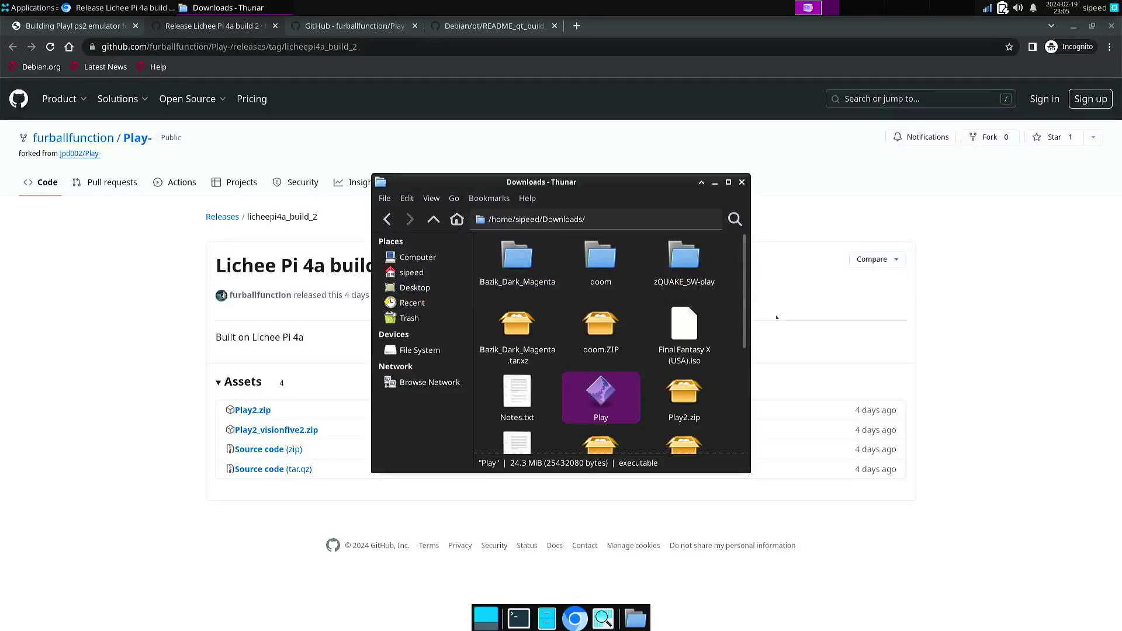
pyautogui.click(742, 182)
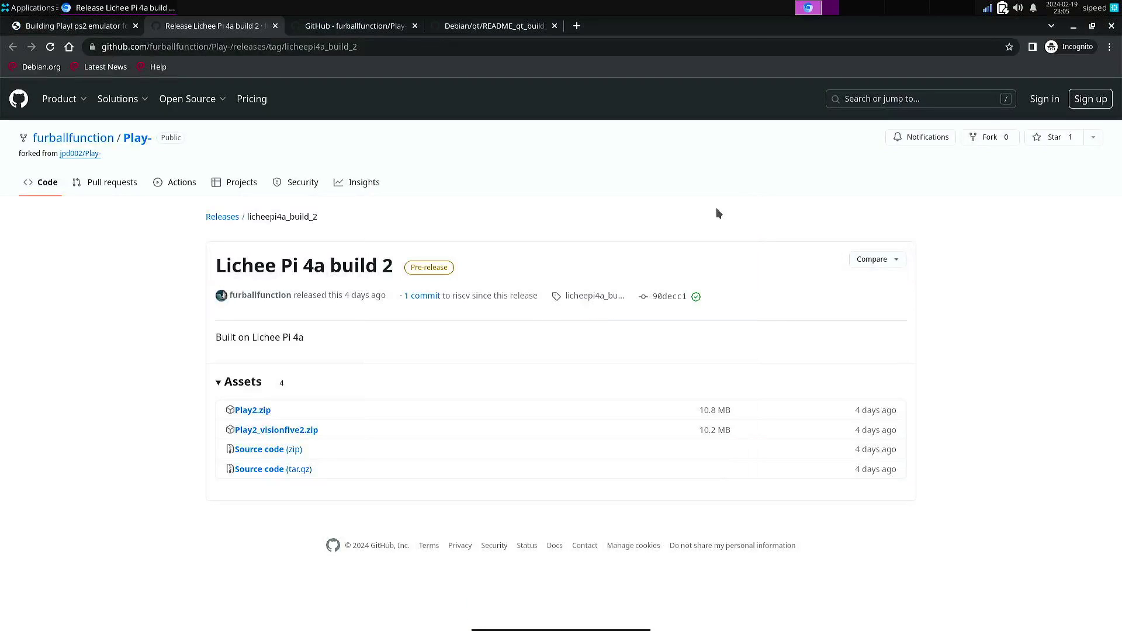